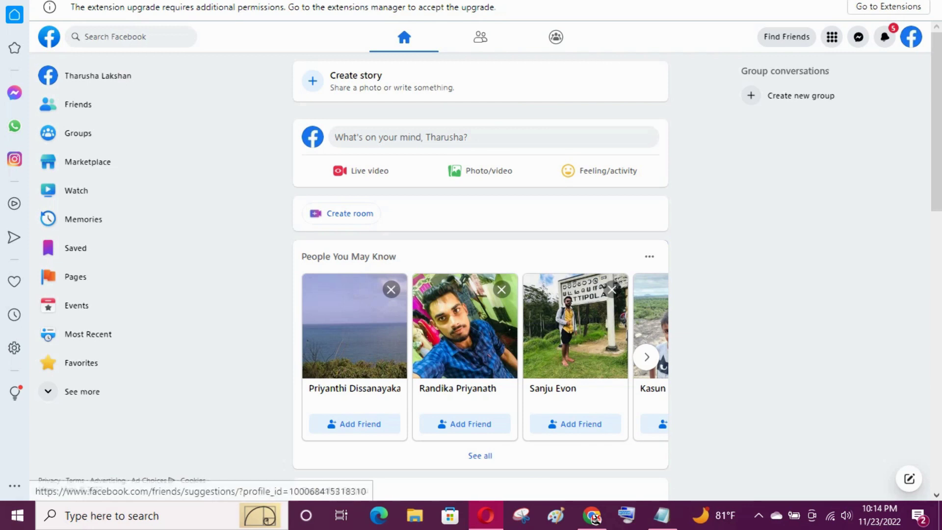
Step: Leave the browser's full-screen view and go to the Pages section from the sidebar
scroll(480, 275, down, 15)
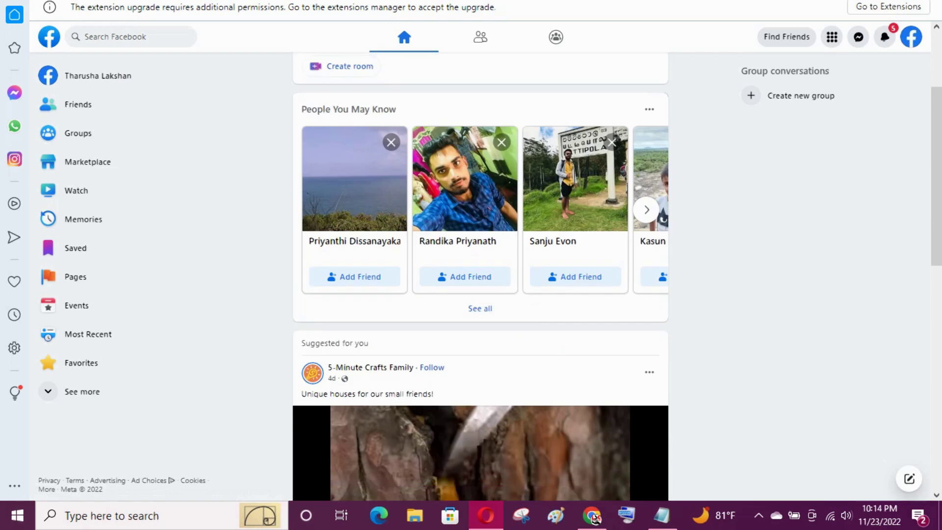
key(F5)
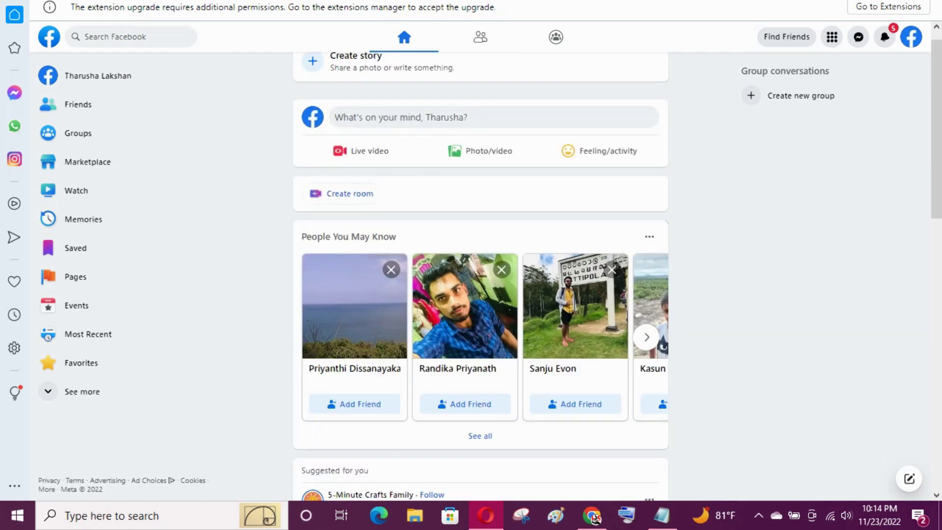
key(F11)
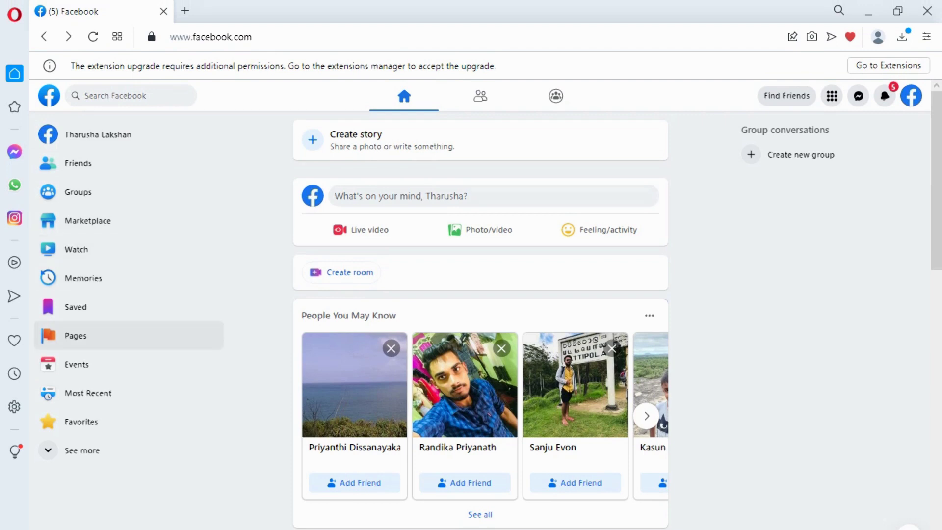
click(76, 335)
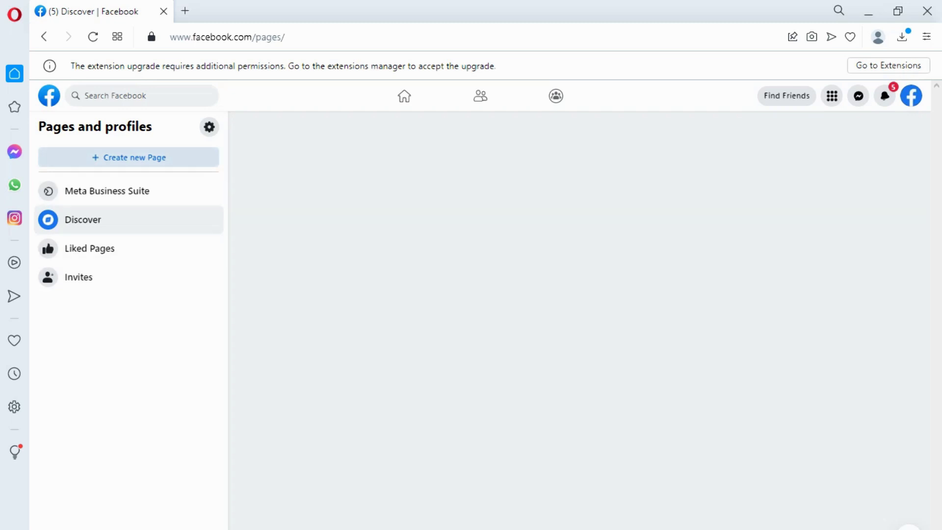
Step: Start a new Page and check its mobile preview before returning to the desktop preview
click(128, 157)
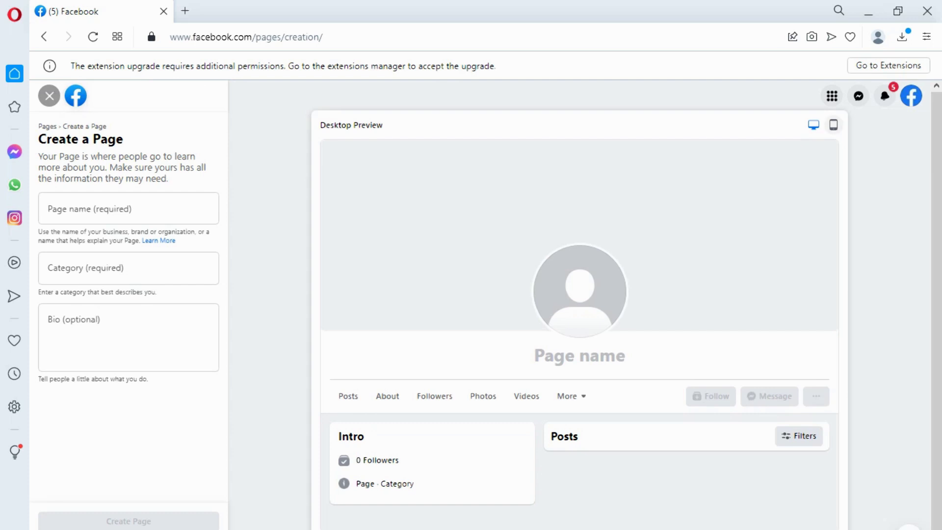
click(832, 124)
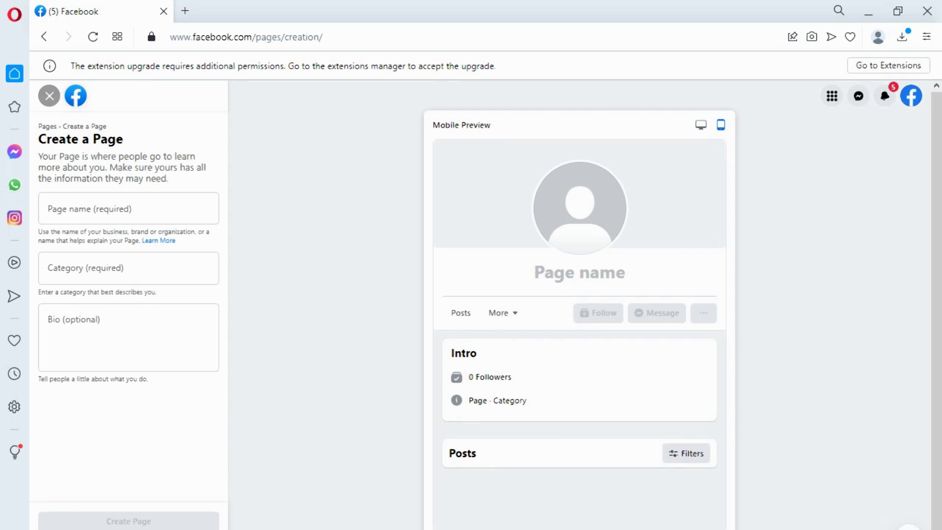
click(700, 124)
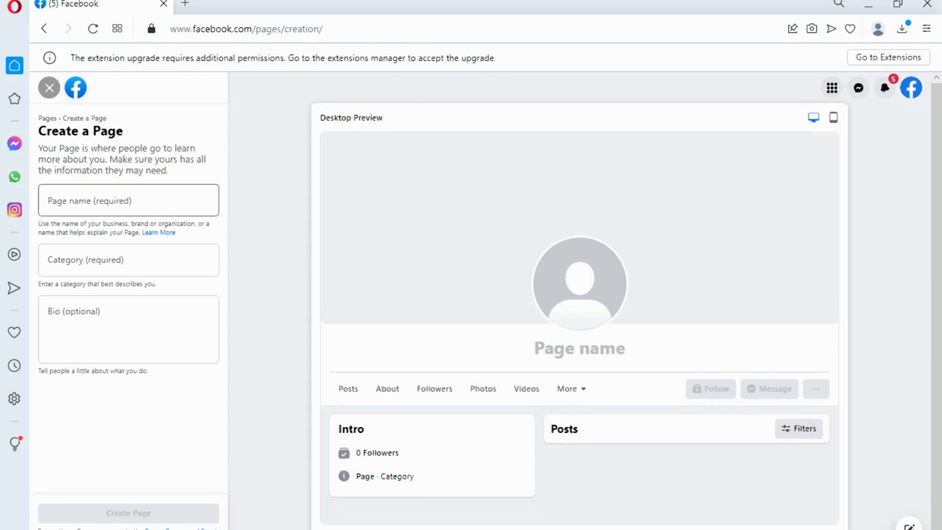
Step: Enter 'SL Music' as the Page name and move on to Category
click(129, 201)
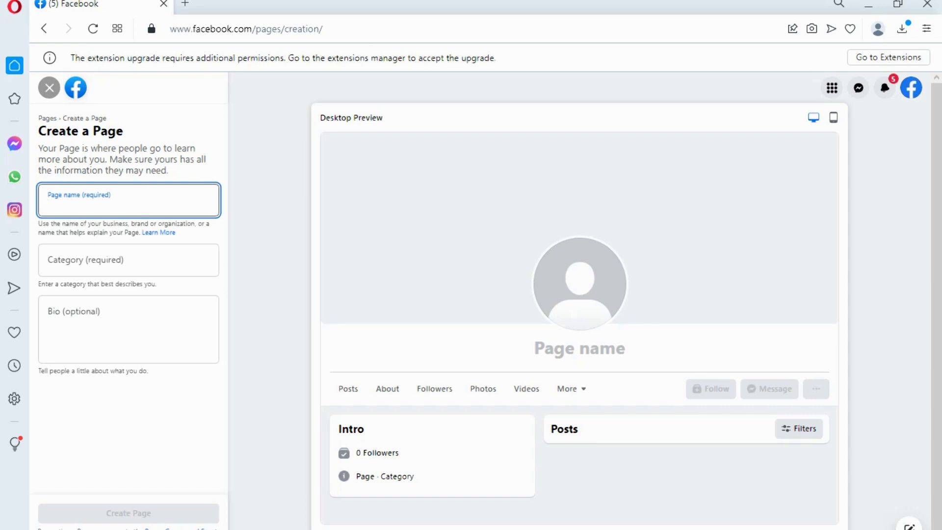
text(S)
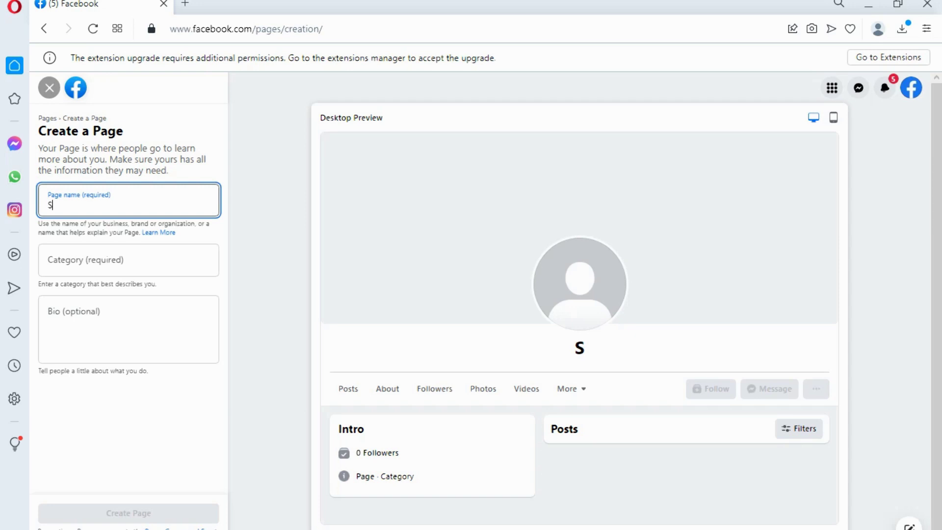
text(L Music)
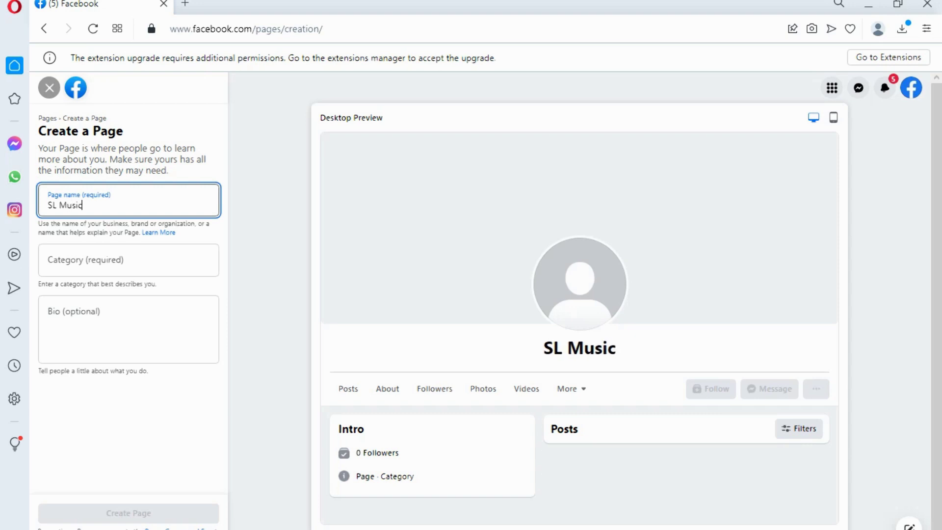
key(Tab)
key(Tab)
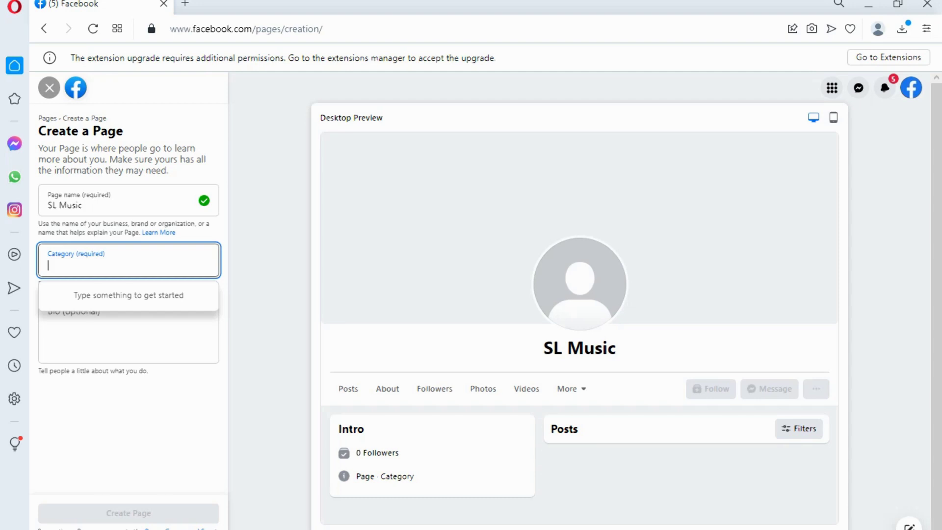
Step: Add Song and Music video as the Page categories, then create the Page
text(son)
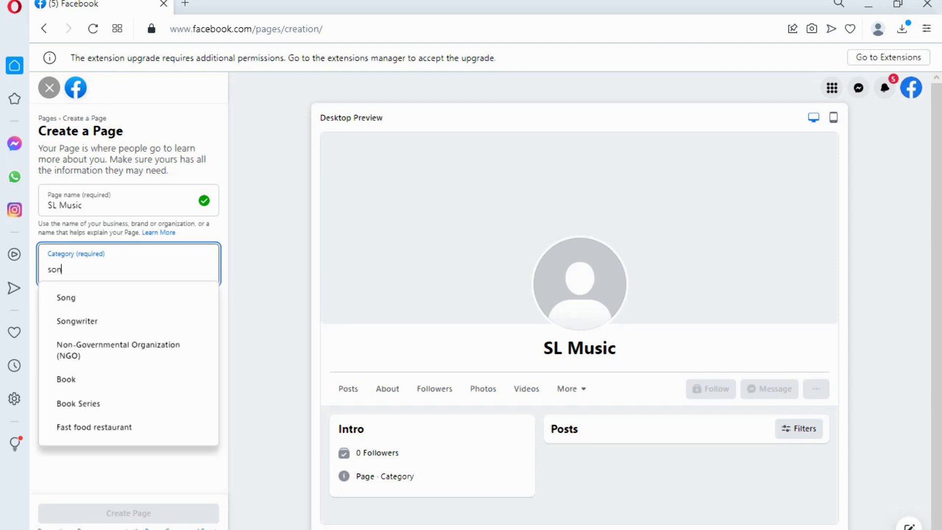
click(66, 297)
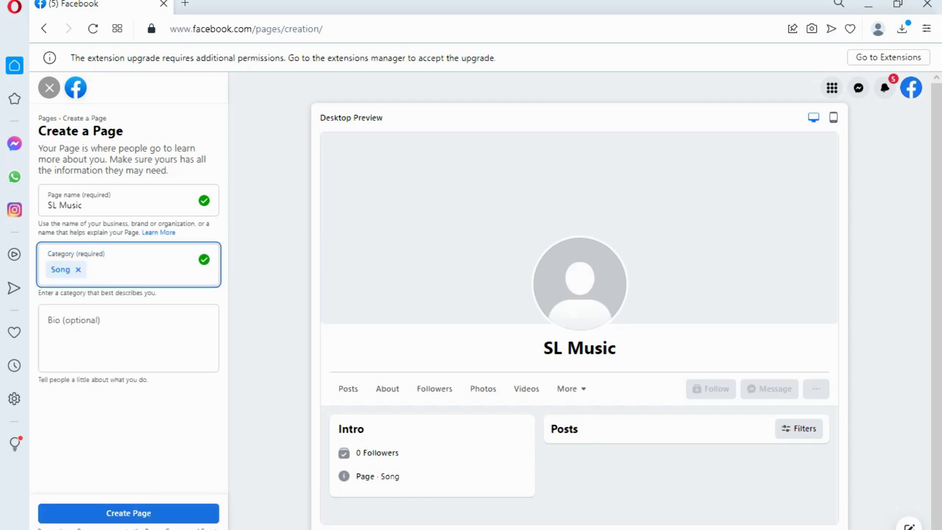
text(music)
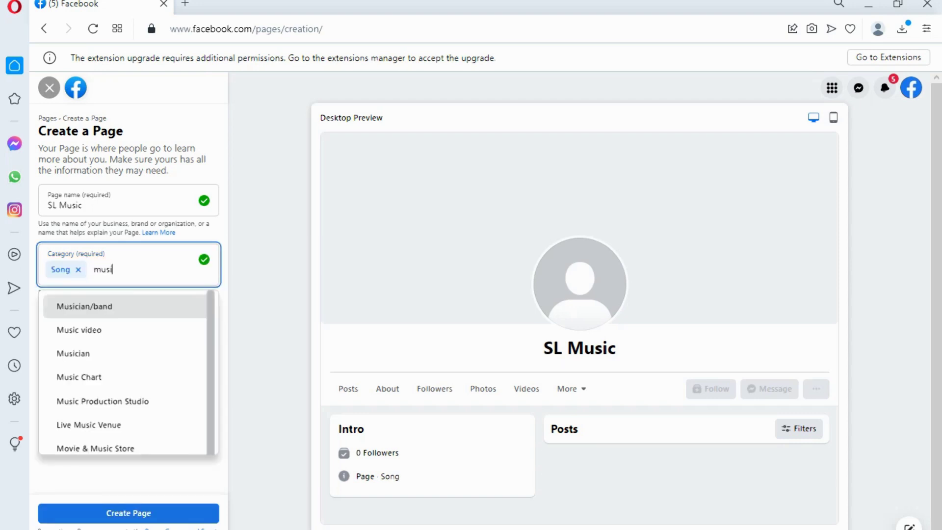
key(Down)
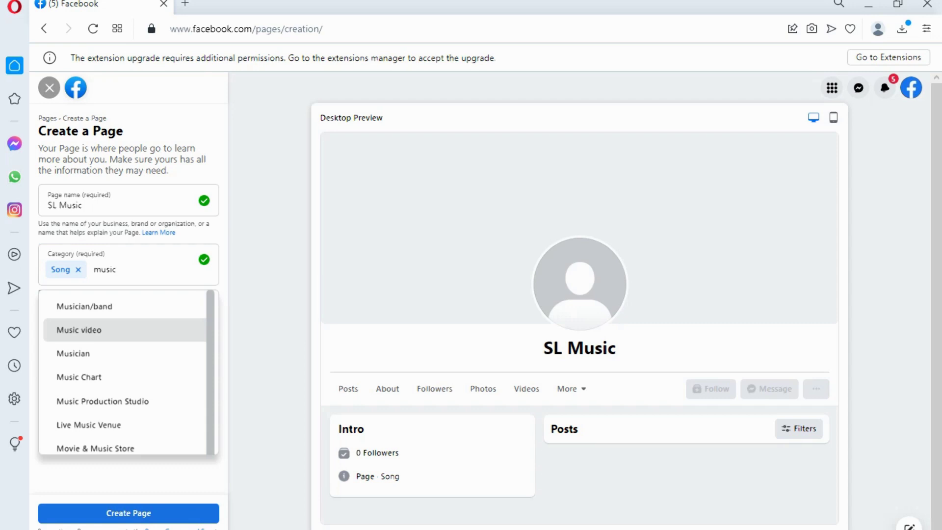
key(Return)
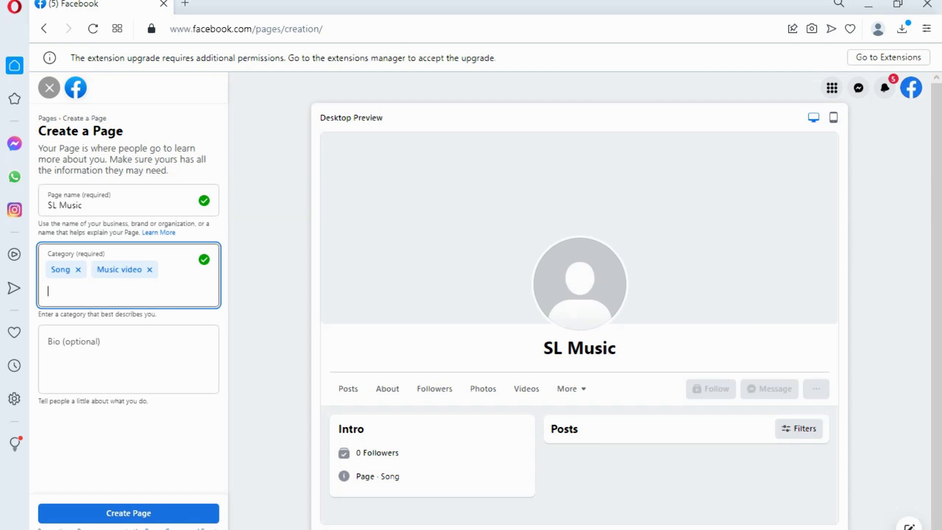
click(129, 358)
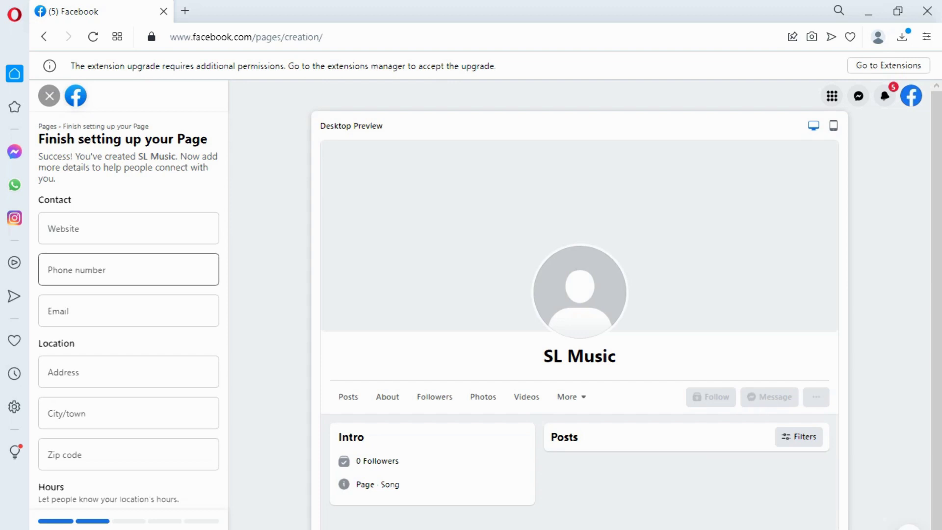
Step: Fill in the contact's e-mail address in the Page's Email field, correcting a mistyped entry
scroll(129, 344, down, 2)
click(128, 262)
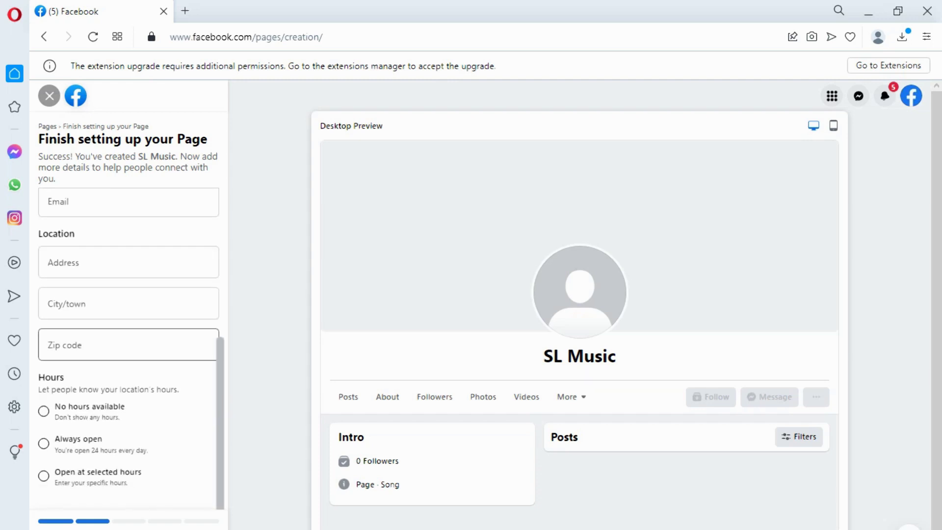
scroll(128, 343, up, 2)
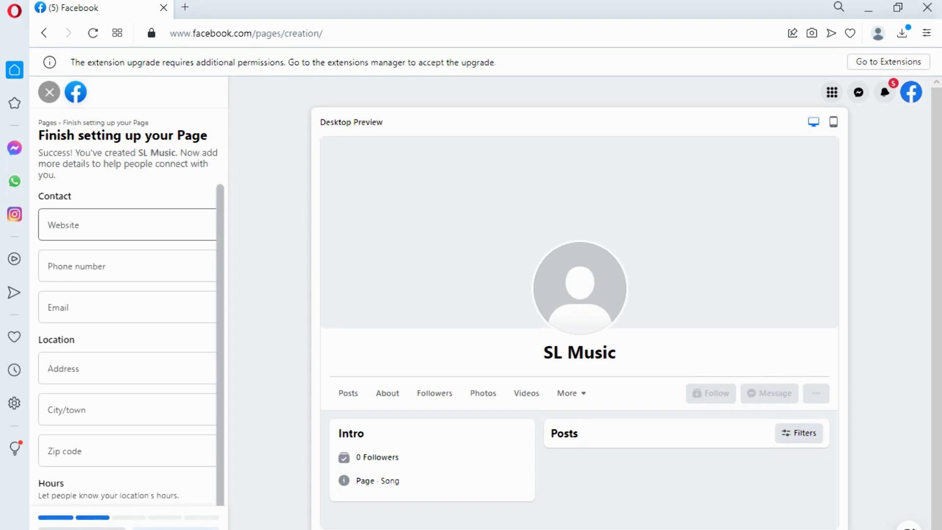
click(126, 224)
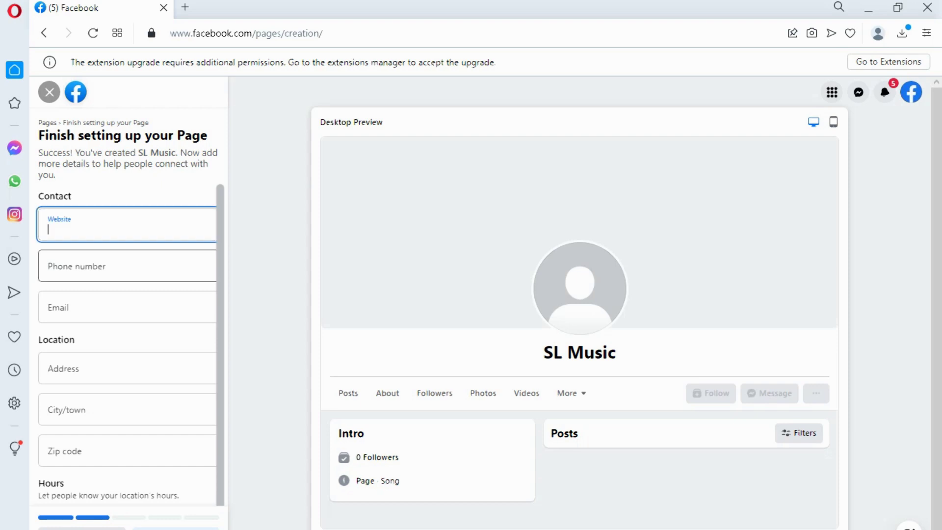
click(126, 266)
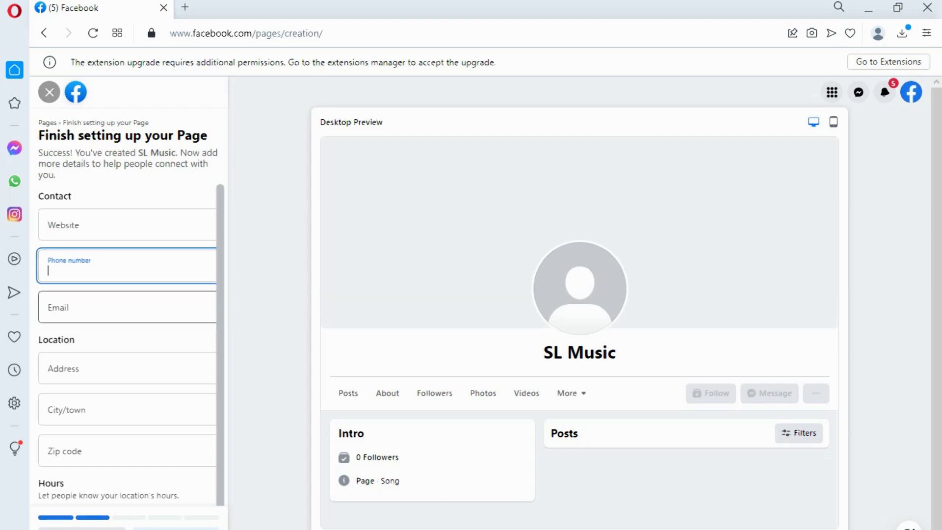
click(126, 307)
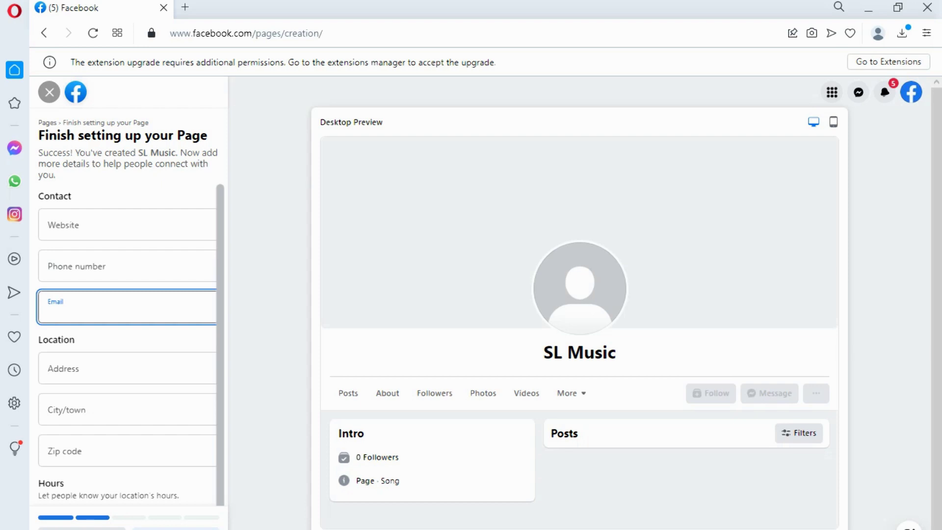
text(hhhhhhhhh)
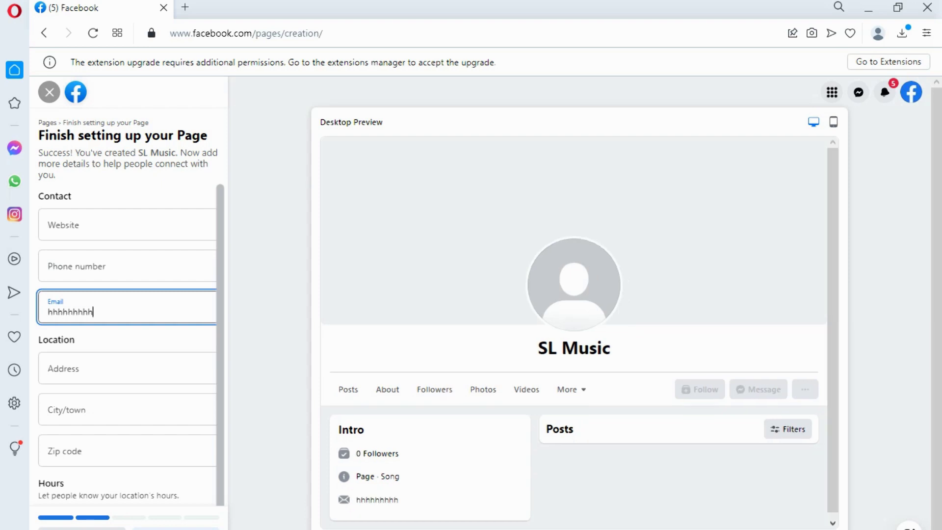
key(BackSpace)
key(BackSpace)
key(BackSpace)
key(BackSpace)
key(BackSpace)
key(BackSpace)
key(BackSpace)
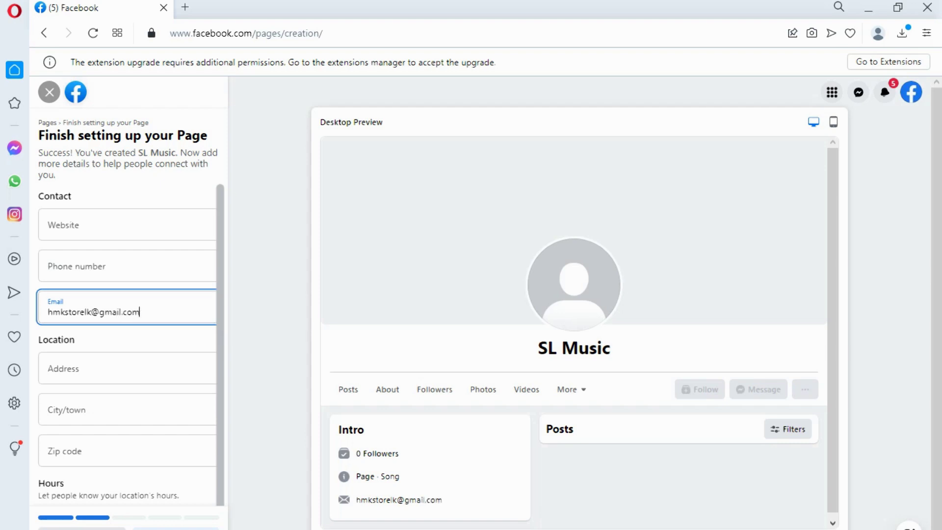
Step: Enter 'narammla' as the address and choose Narammala, Sri Lanka as the city/town
click(123, 369)
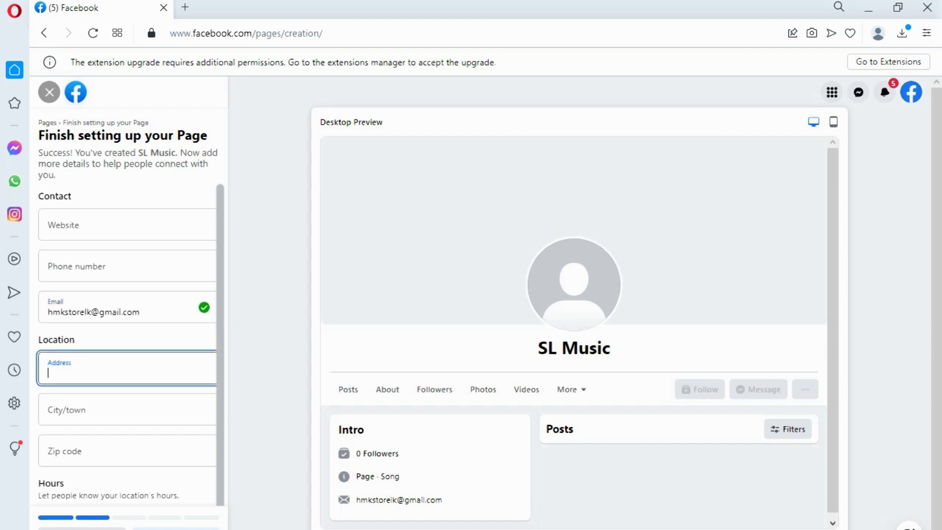
text(nara)
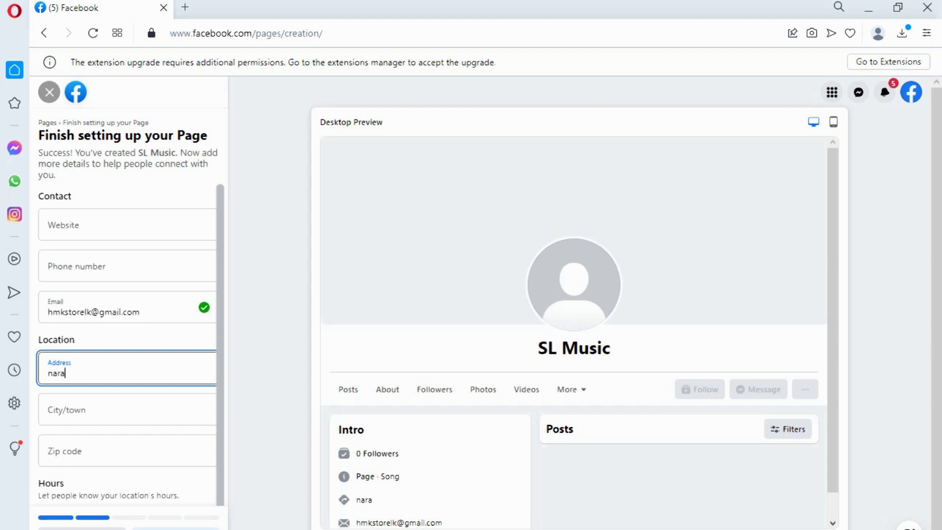
text(mmla)
scroll(127, 377, down, 2)
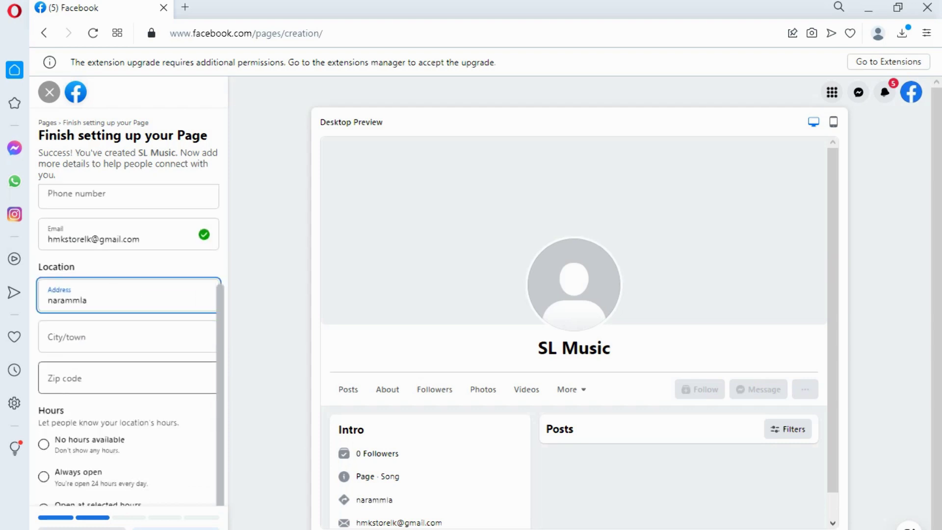
click(127, 337)
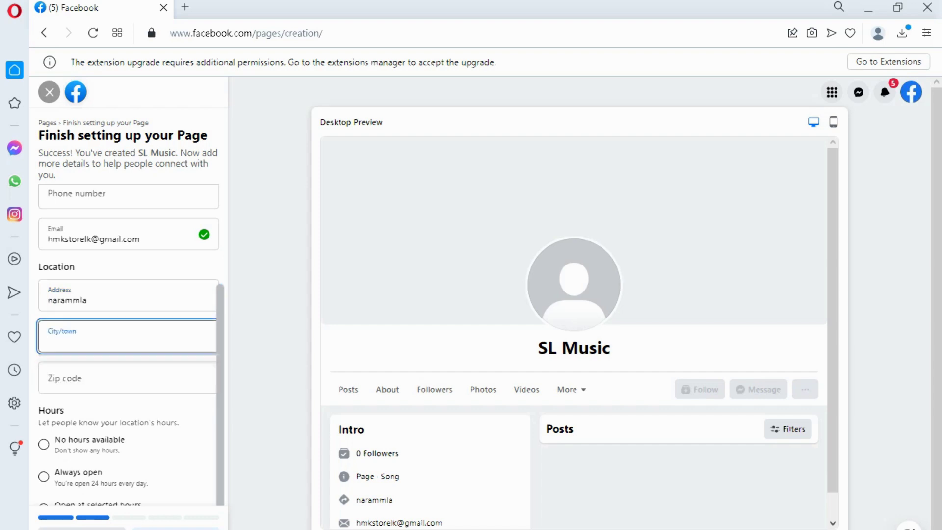
text(nara)
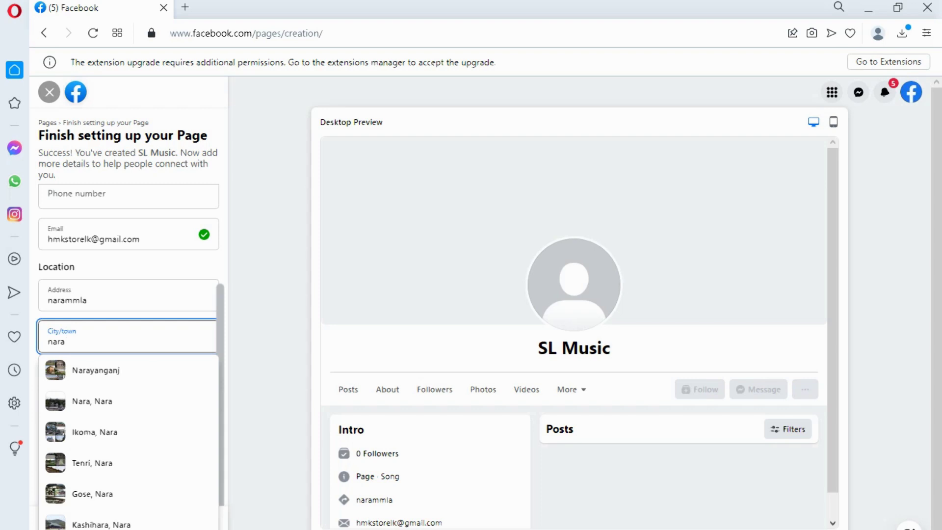
text(mm)
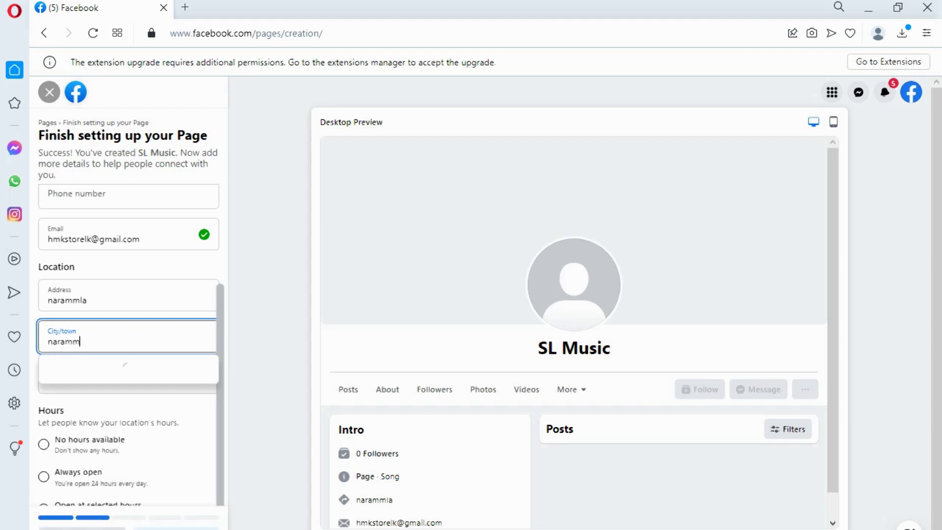
text(ala)
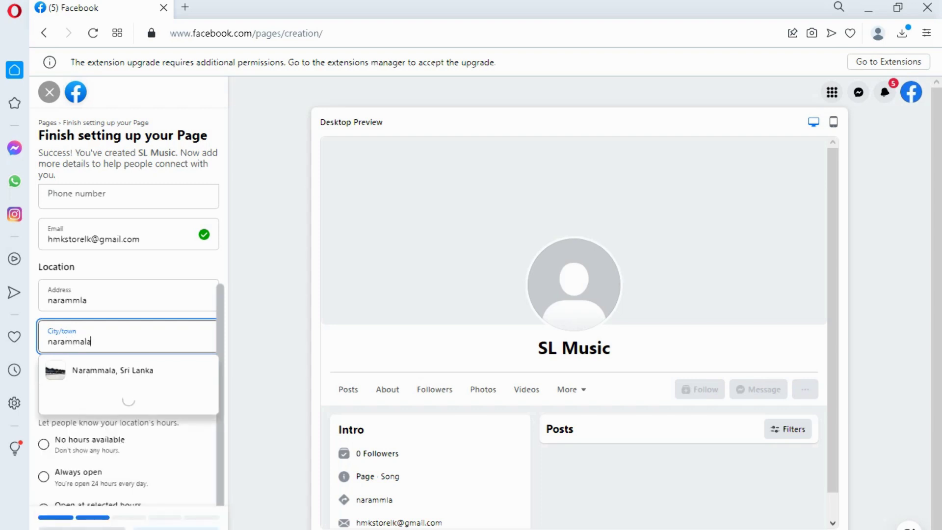
key(Down)
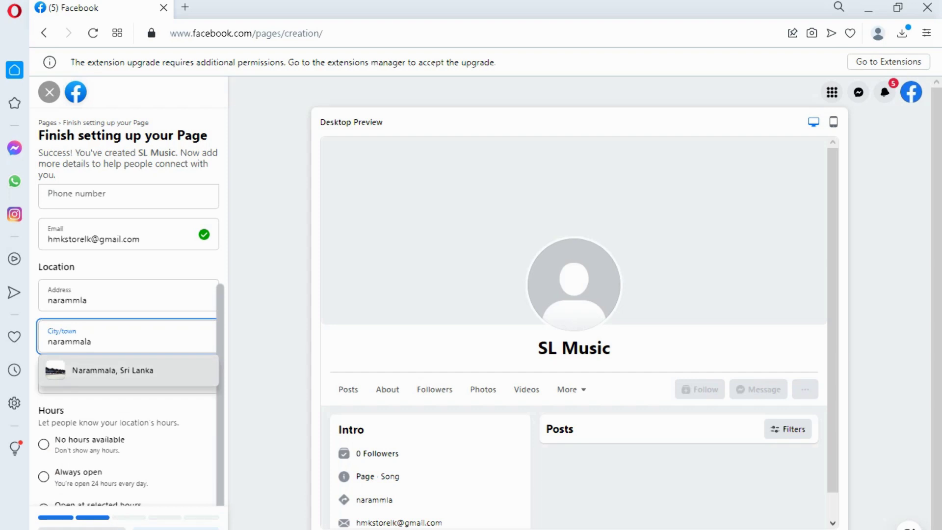
key(Return)
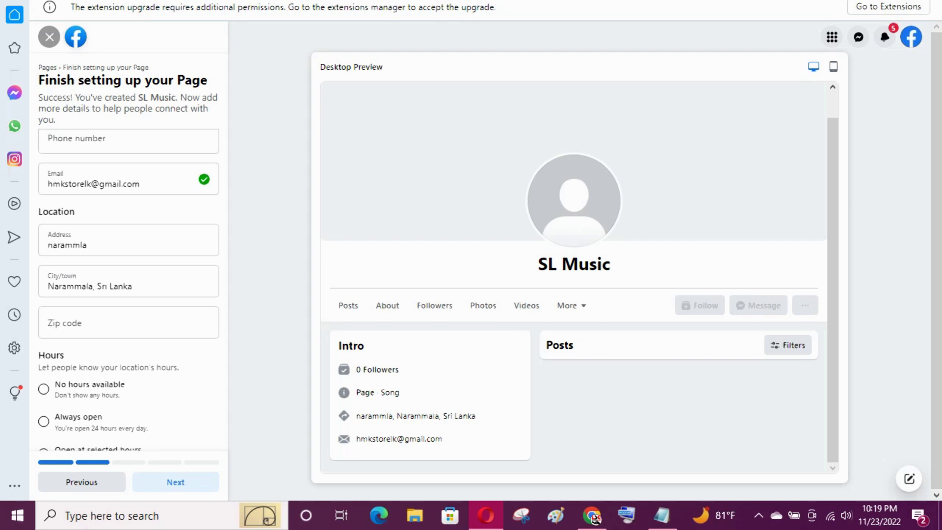
click(127, 324)
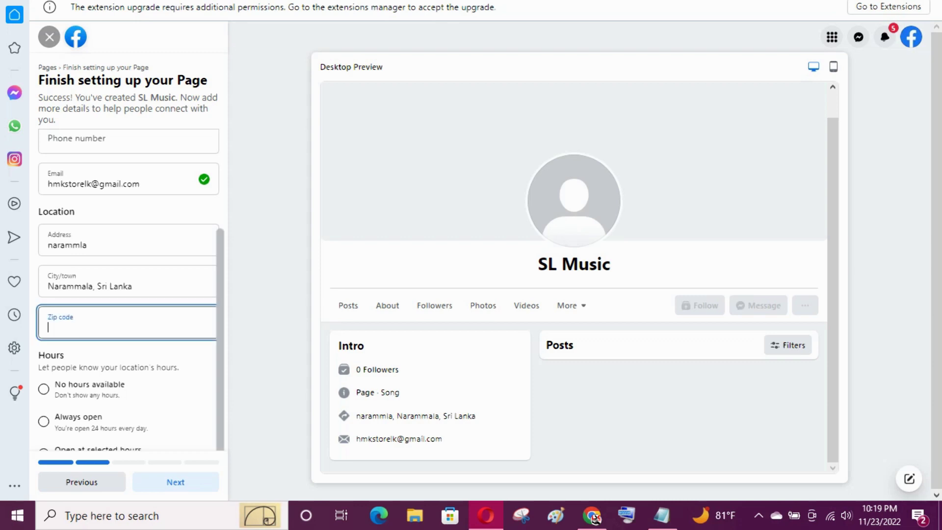
Step: Search Google in a new tab for 'narammla post code' and copy the postal code 60100
key(ctrl+t)
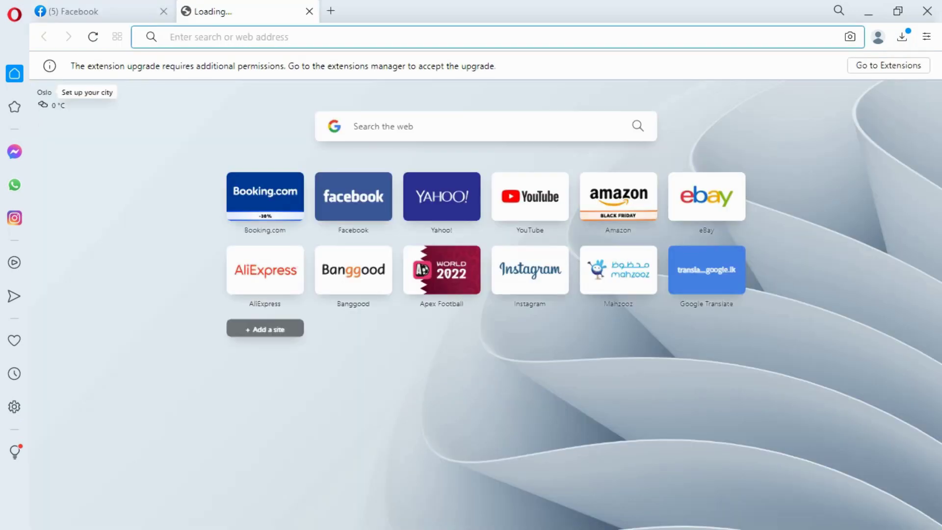
text(narammla)
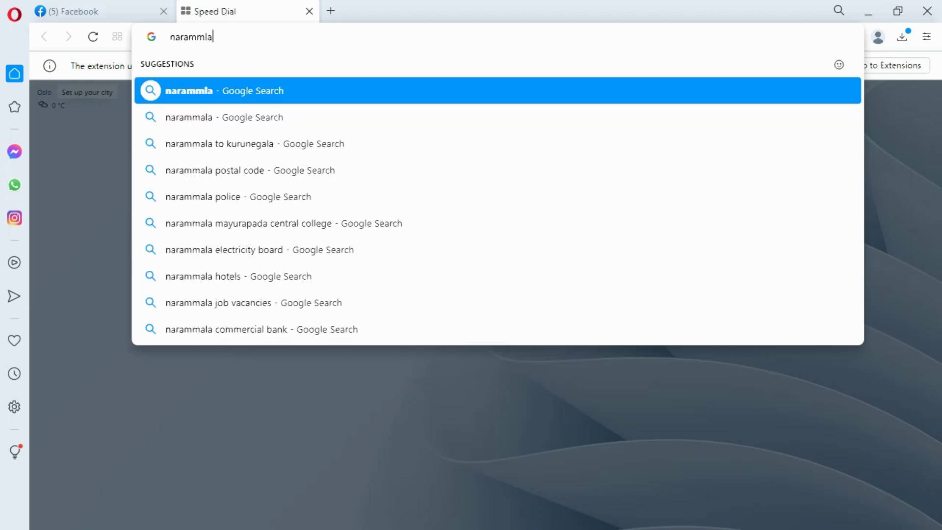
text( po)
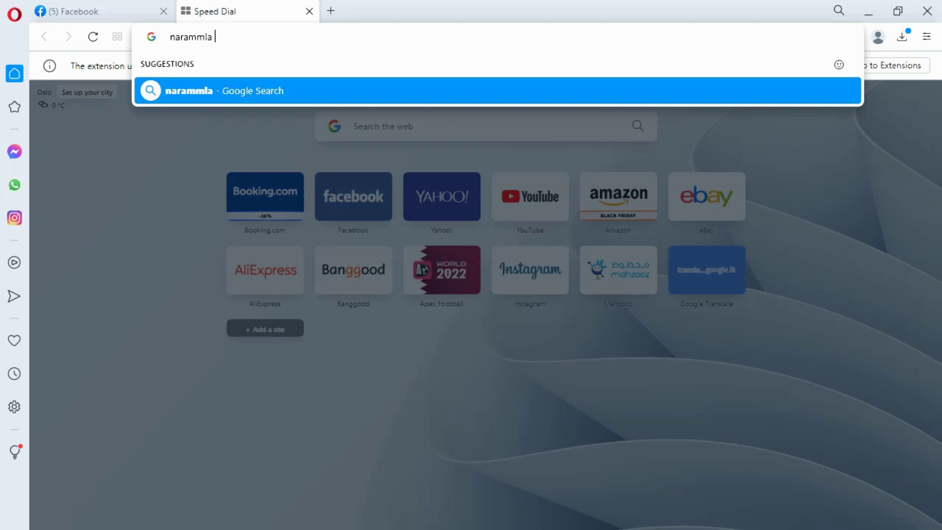
text(st)
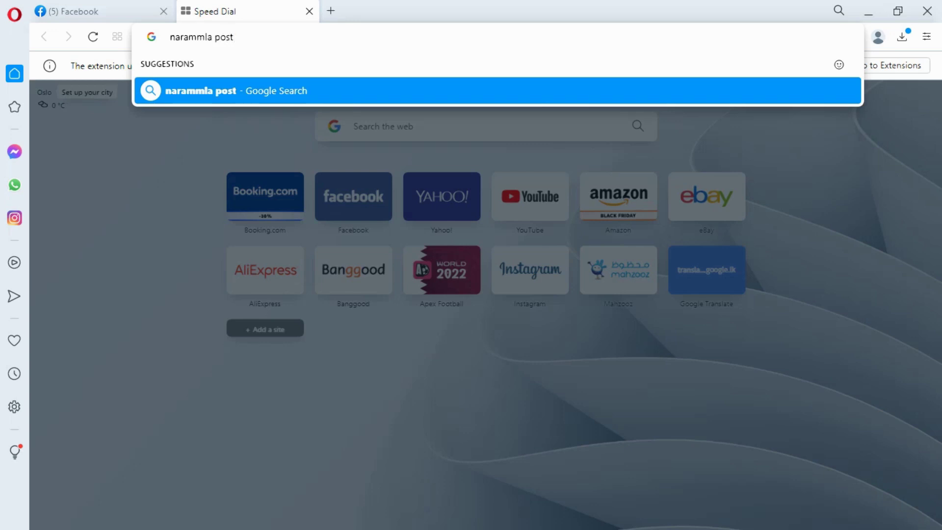
text( code)
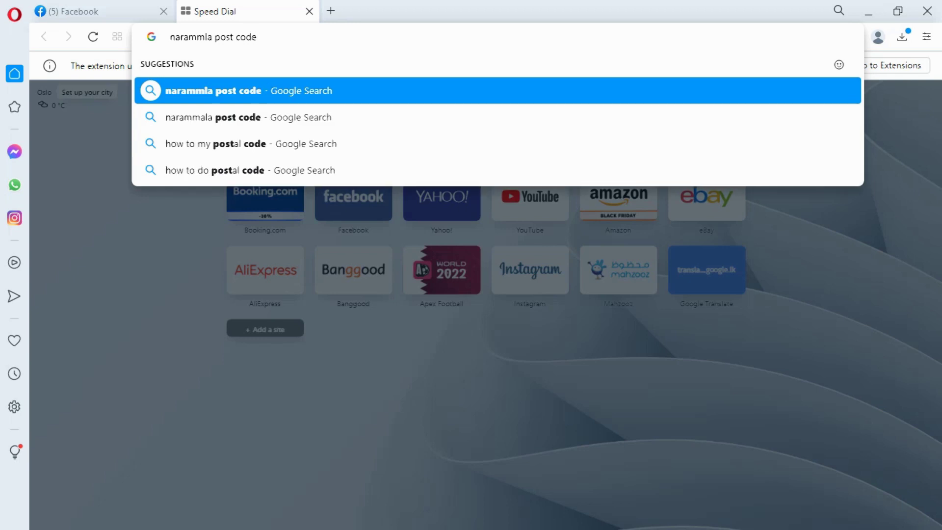
key(Return)
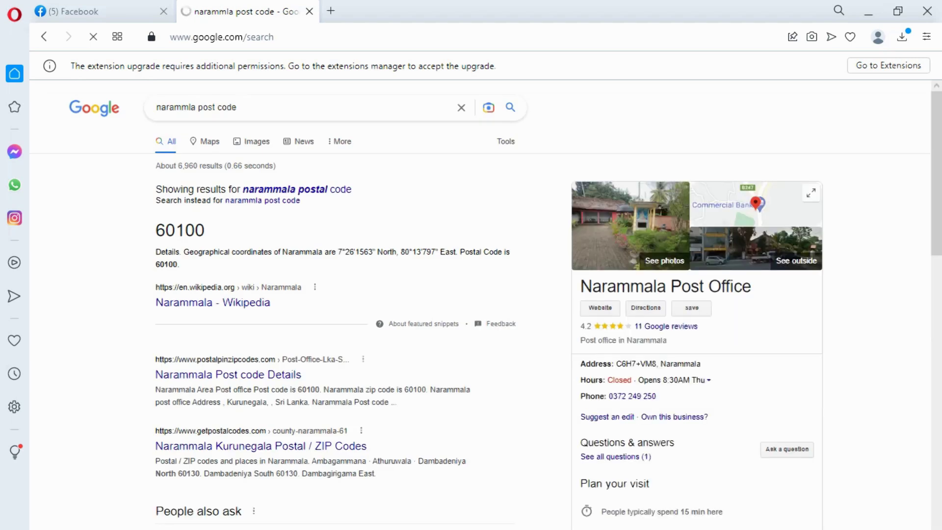
drag(156, 230, 204, 230)
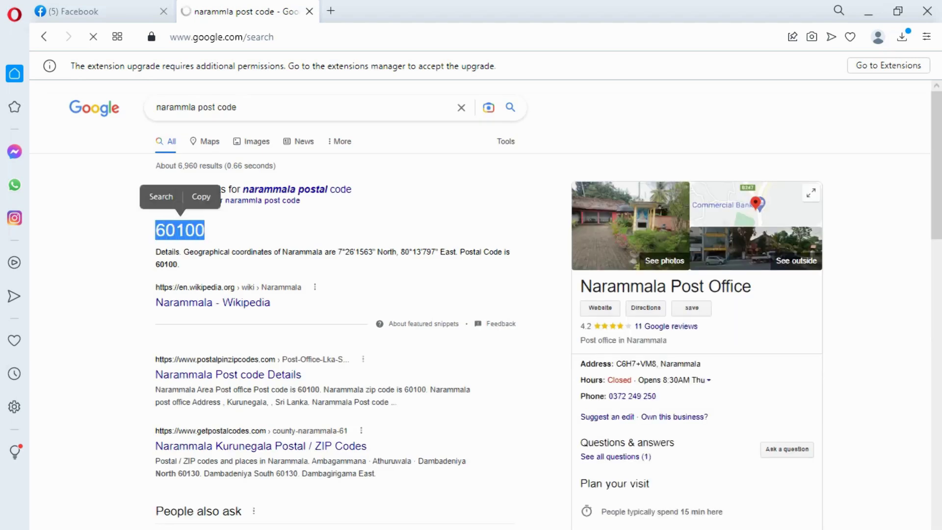
click(201, 196)
Step: Paste 60100 into the Zip code field and set the Page hours to Always open
click(98, 11)
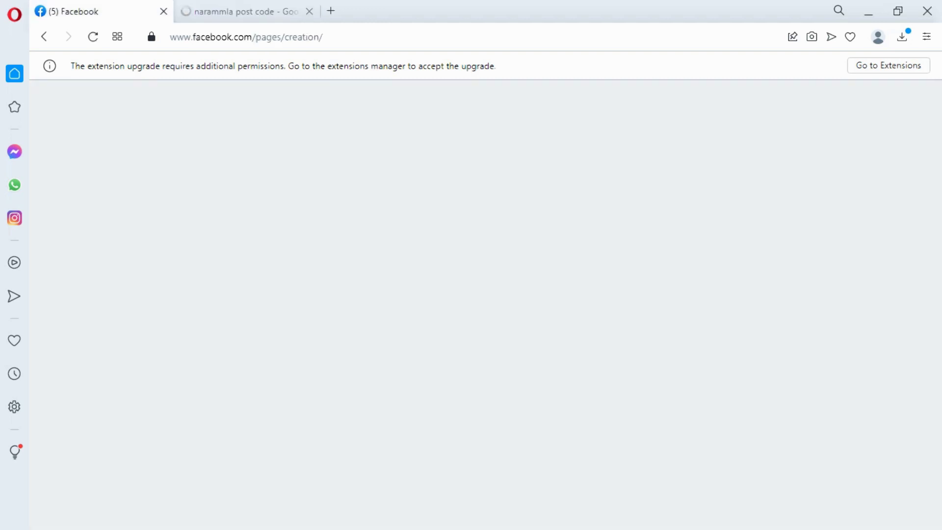
click(309, 11)
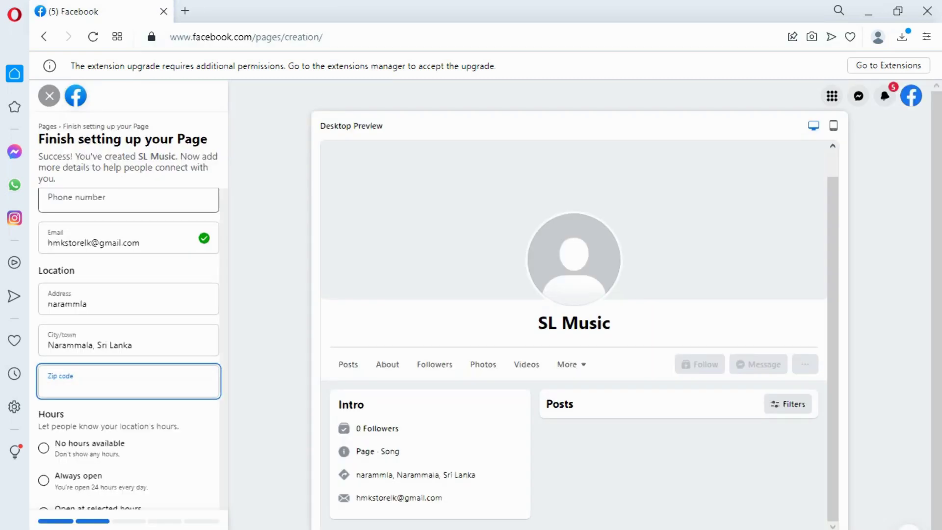
right_click(93, 386)
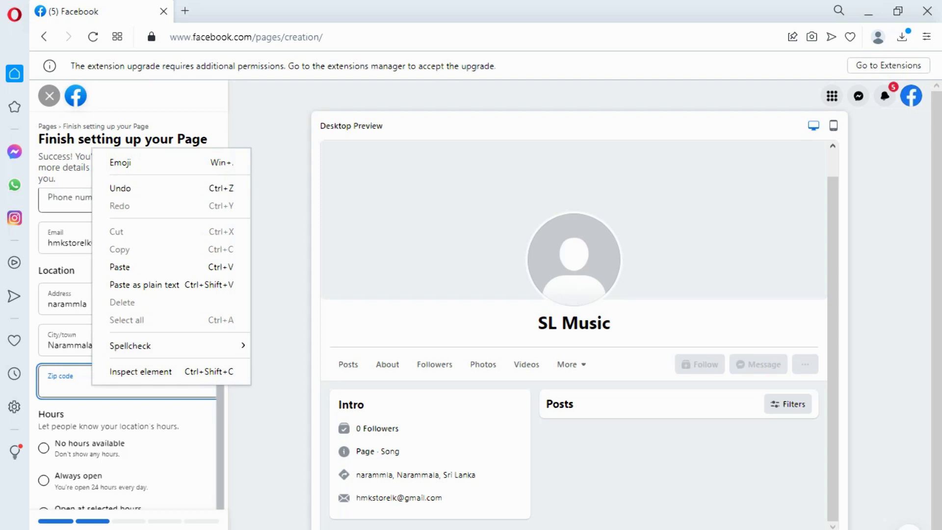
click(127, 267)
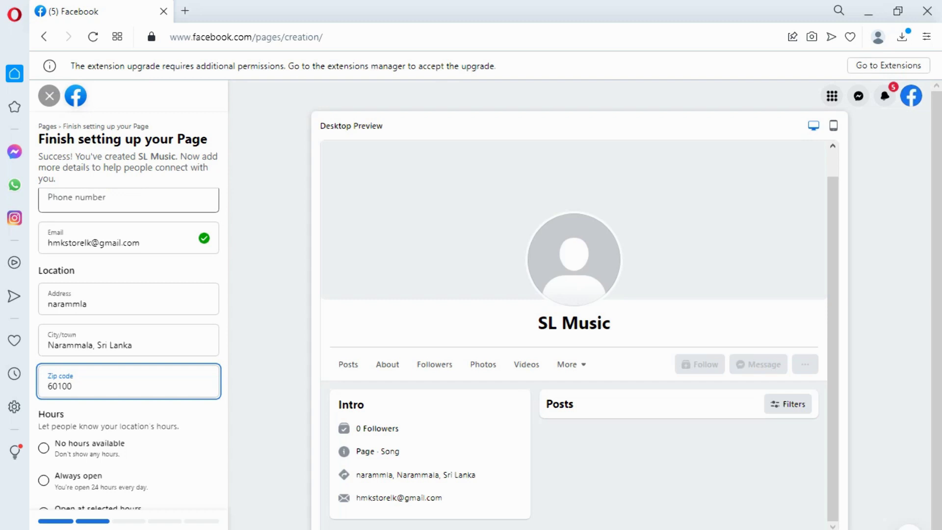
scroll(129, 343, down, 1)
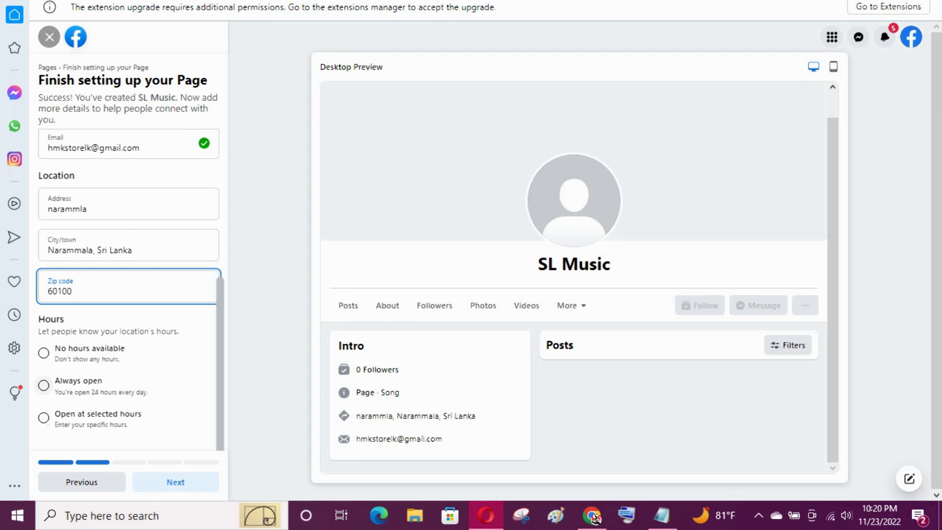
click(43, 385)
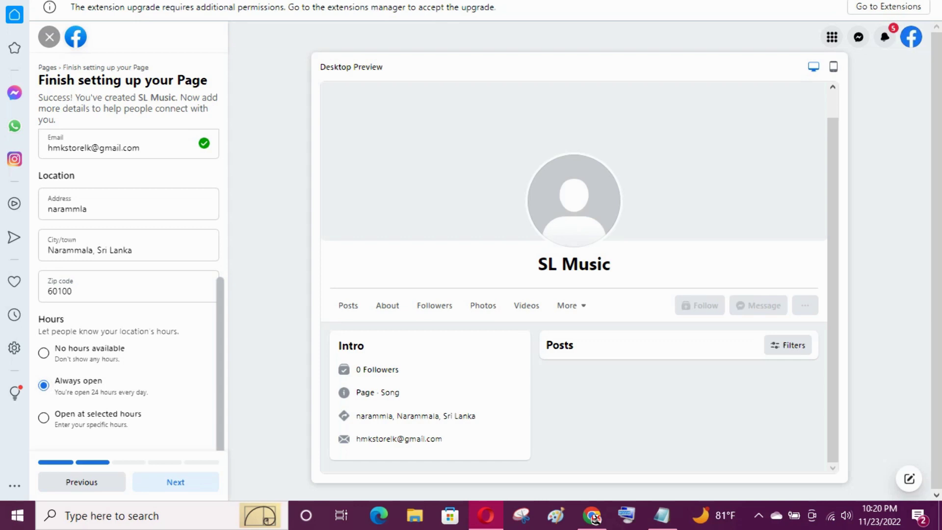